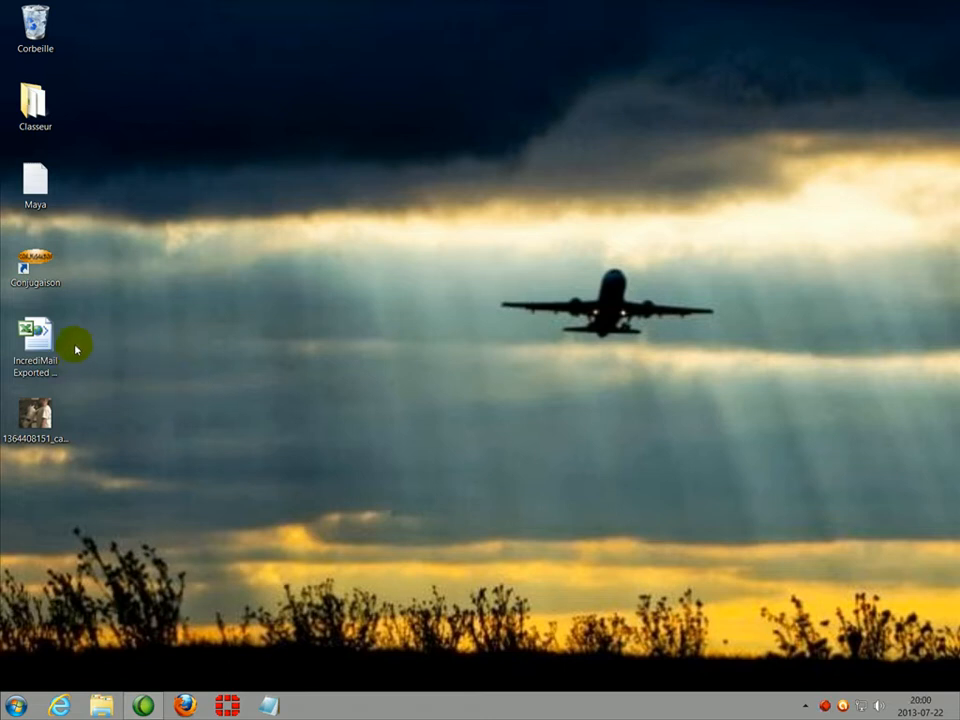
# Open the IncrediMail Exported Contacts file from the desktop in Excel and auto-fit column A to its contents.
pyautogui.doubleClick(37, 337)
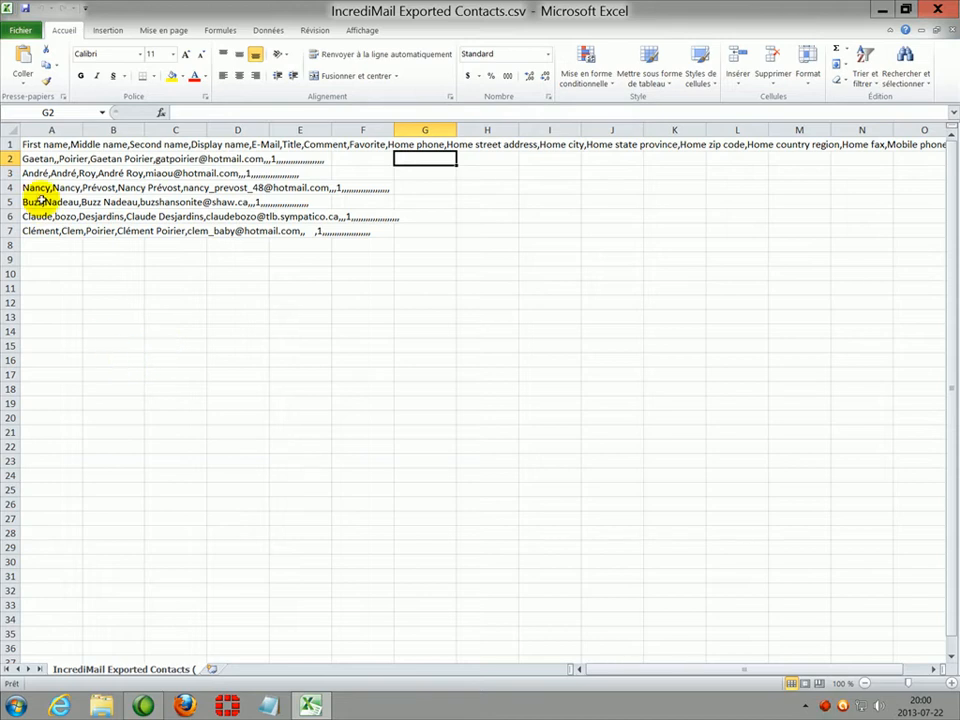
pyautogui.doubleClick(83, 129)
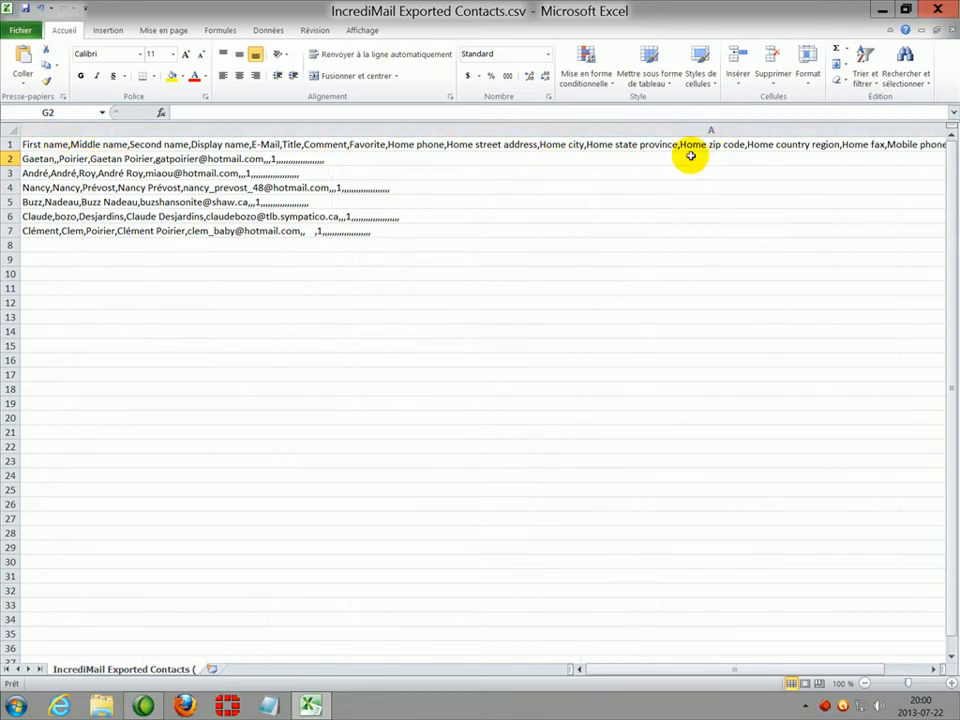
pyautogui.moveTo(617, 676)
pyautogui.mouseDown()
pyautogui.moveTo(717, 668)
pyautogui.moveTo(634, 672)
pyautogui.mouseUp()
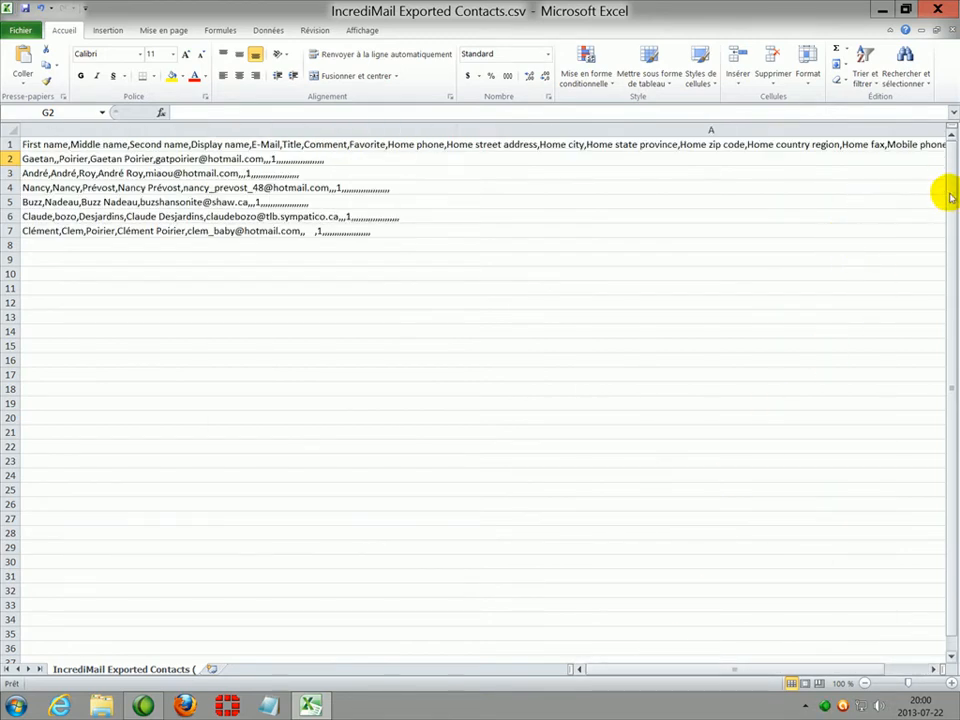
pyautogui.click(933, 669)
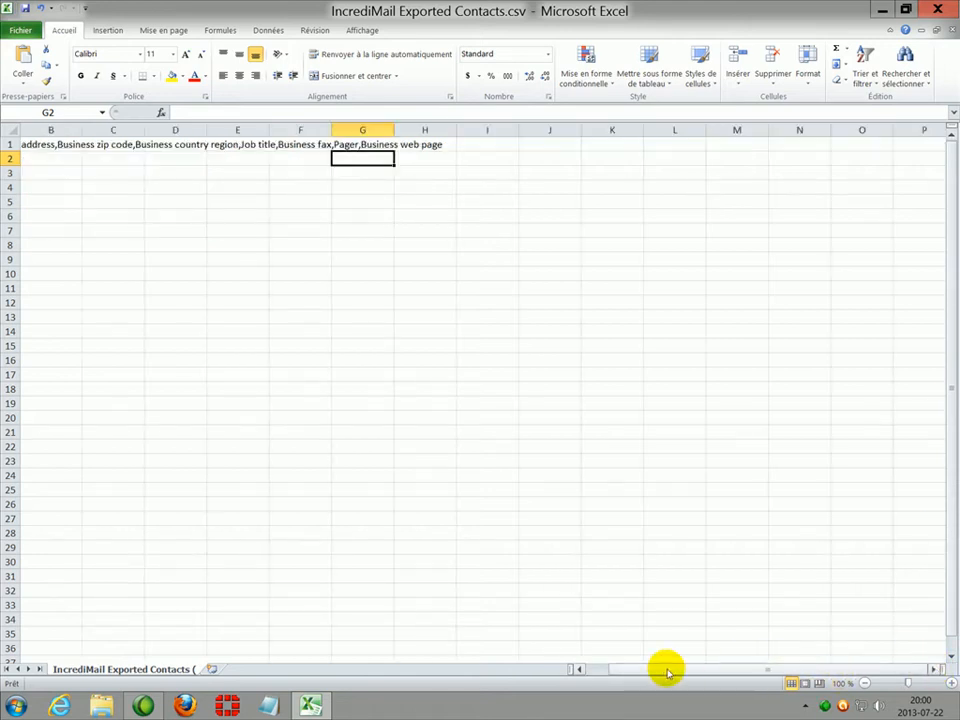
pyautogui.moveTo(600, 669); pyautogui.dragTo(584, 669)
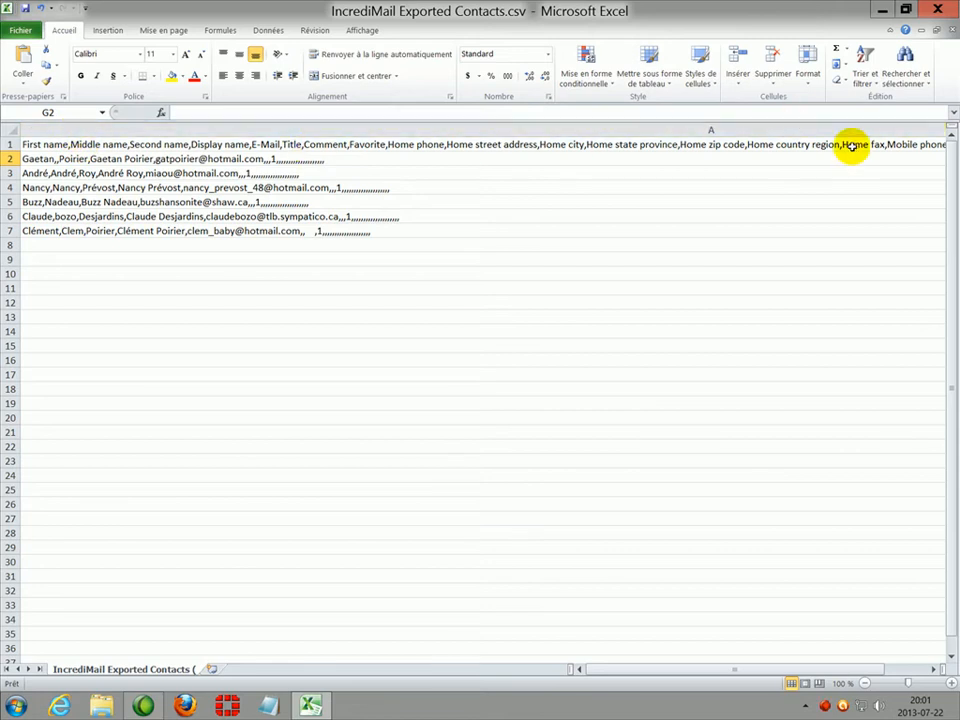
# Convert the contact text in A1:A7 into separate columns as delimited data, adding the comma separator and using the Standard data format.
pyautogui.moveTo(60, 143); pyautogui.dragTo(75, 230)
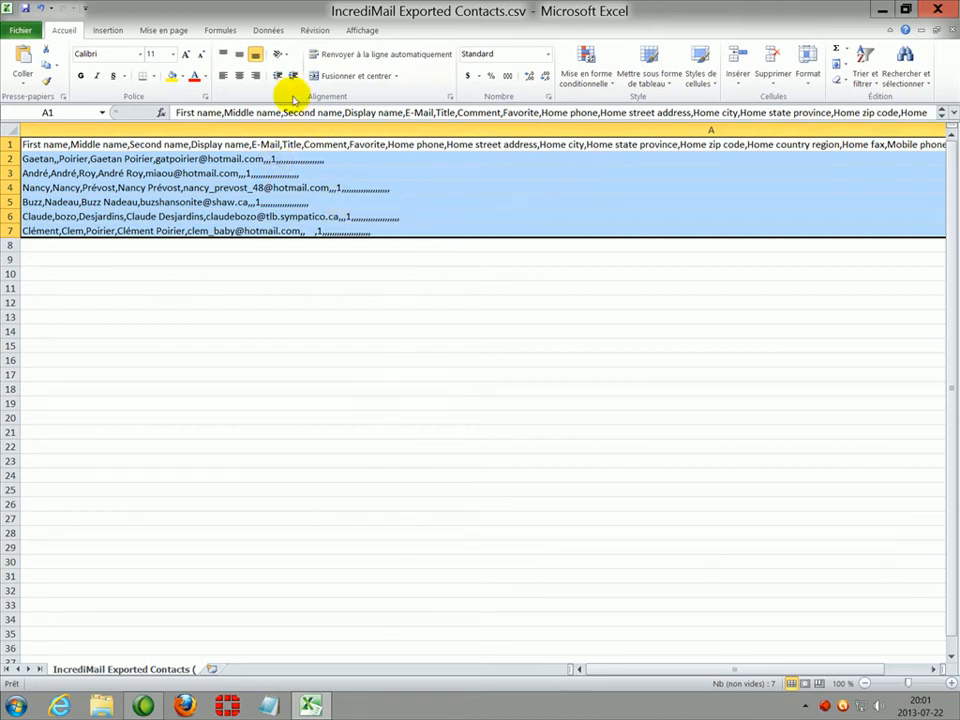
pyautogui.click(272, 33)
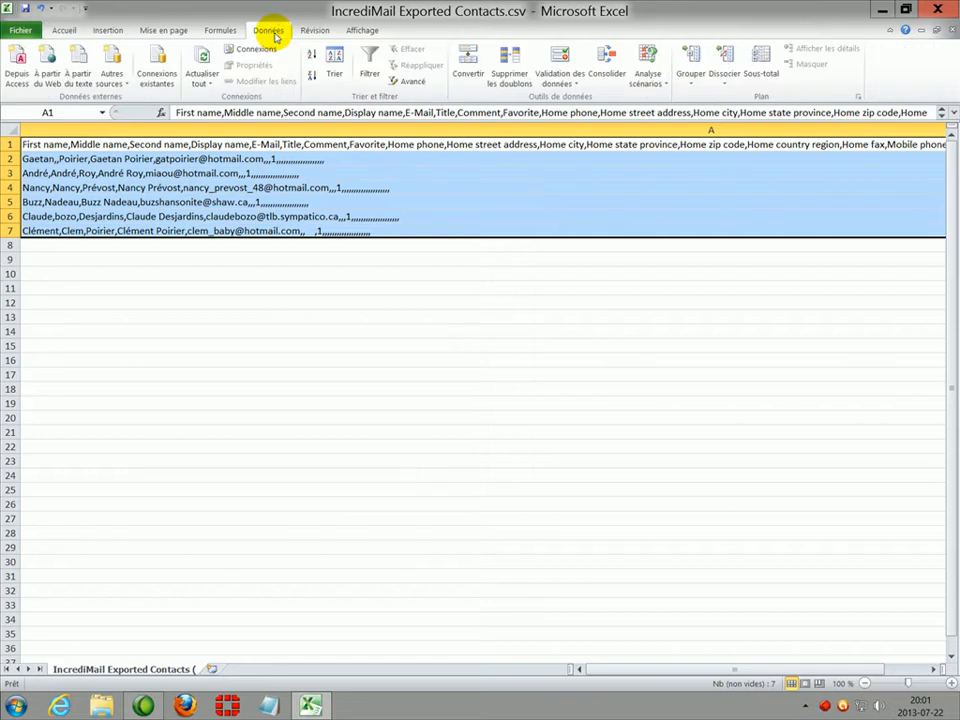
pyautogui.click(468, 60)
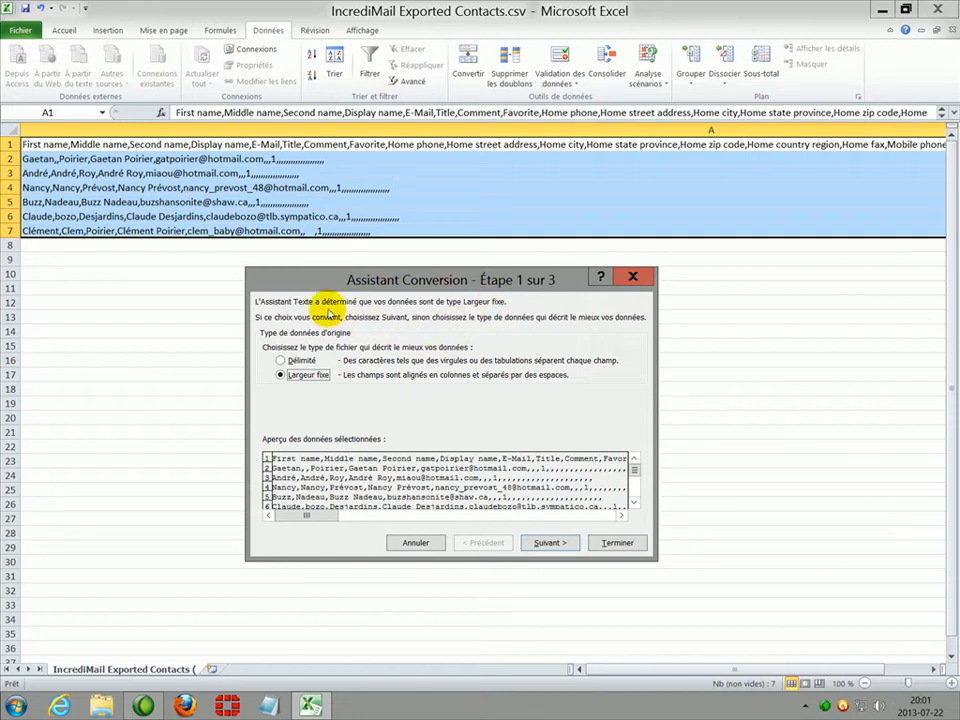
pyautogui.click(282, 362)
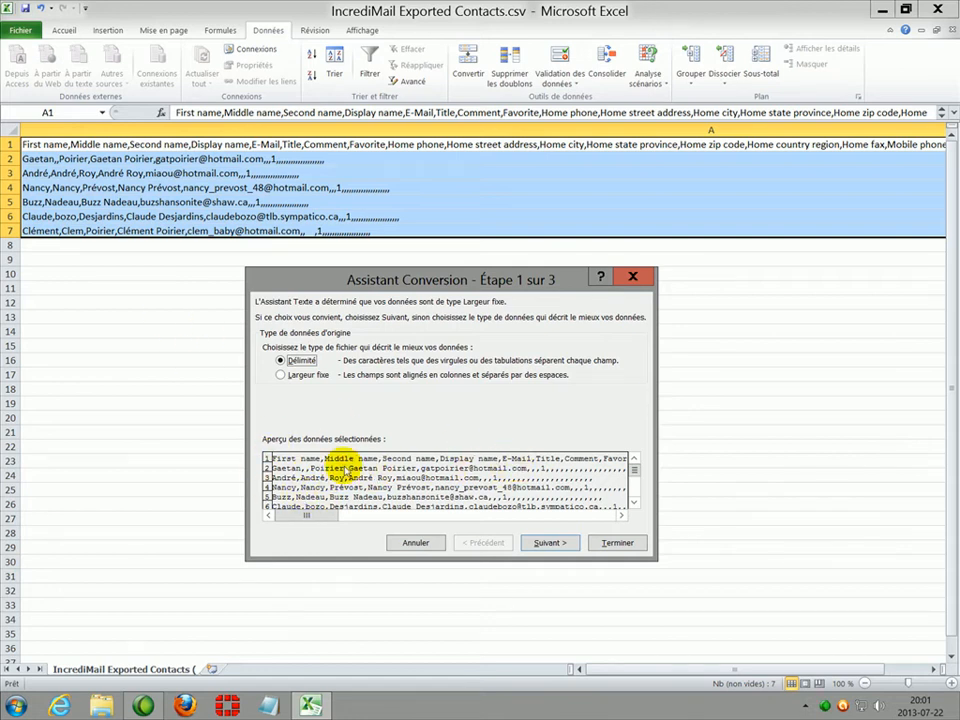
pyautogui.click(577, 548)
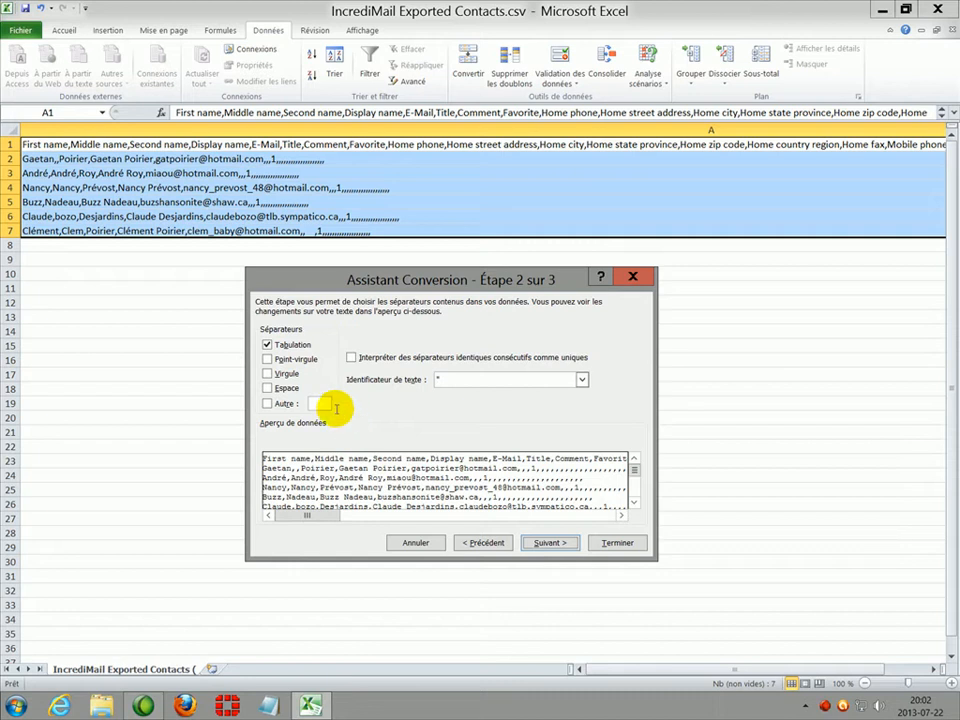
pyautogui.click(268, 374)
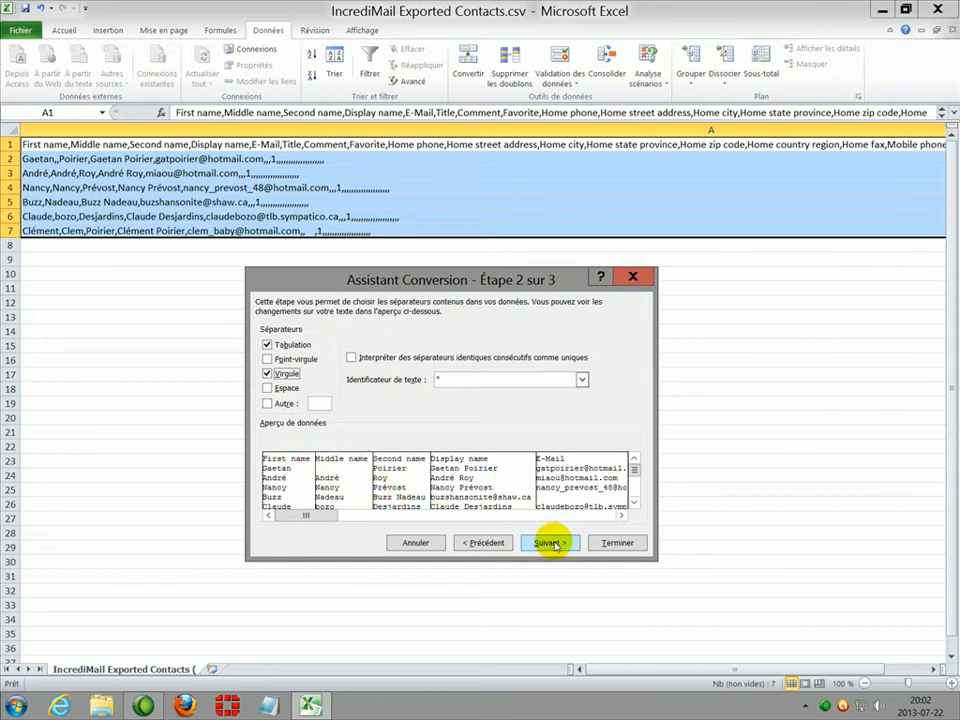
pyautogui.click(561, 545)
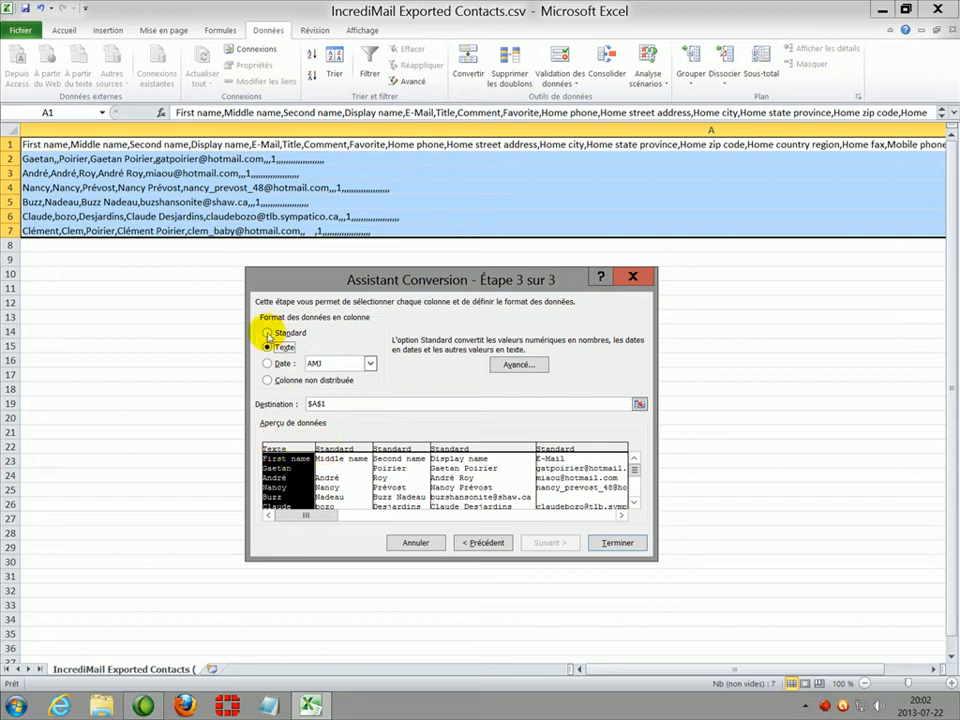
pyautogui.click(268, 333)
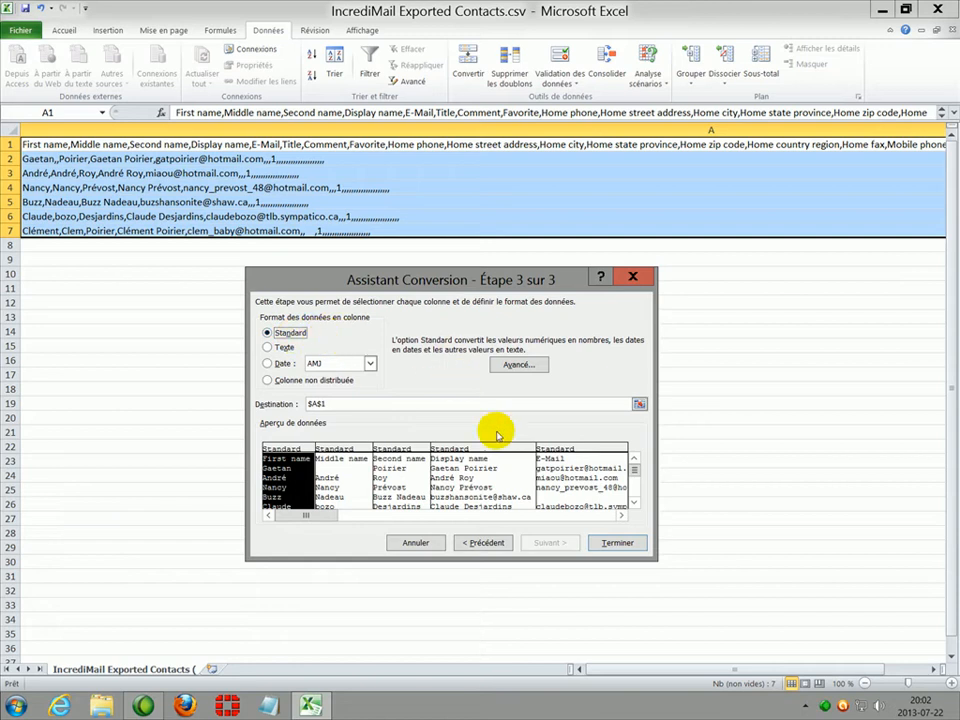
pyautogui.click(638, 546)
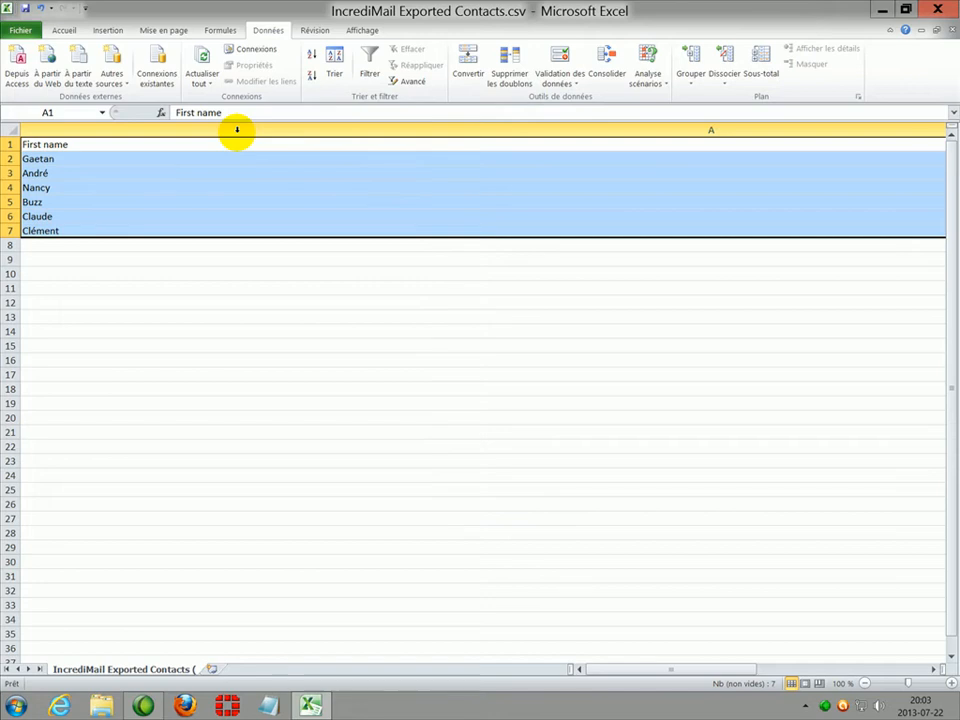
# Set the width of column A to 30.
pyautogui.rightClick(237, 129)
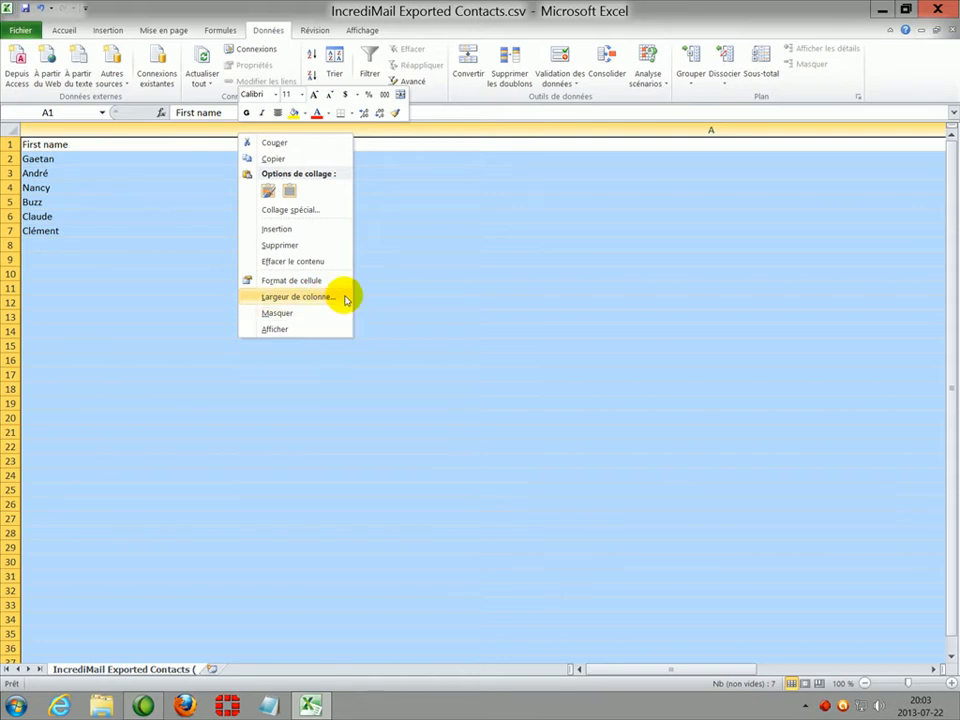
pyautogui.click(300, 297)
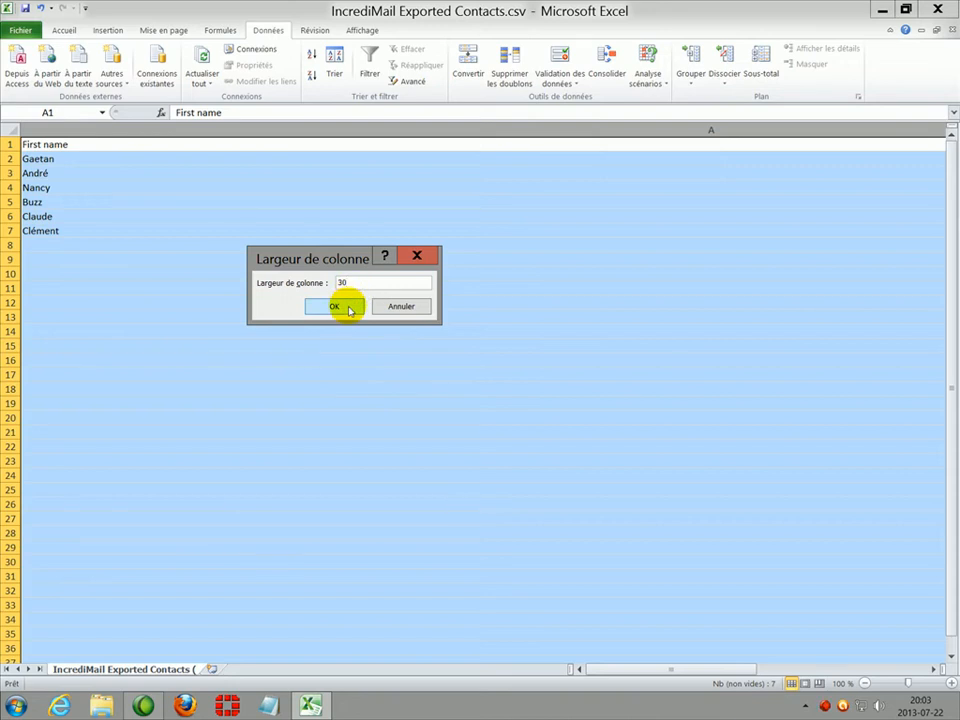
pyautogui.click(347, 308)
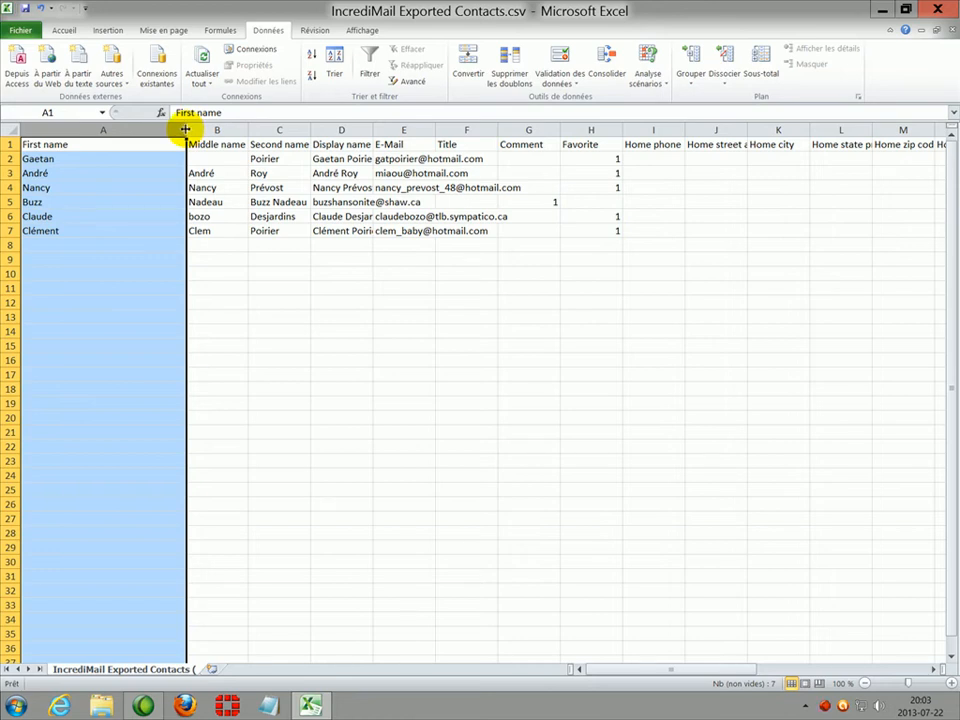
# Auto-fit the First name, Display name and E-Mail columns (A, D and E) to their contents.
pyautogui.doubleClick(183, 129)
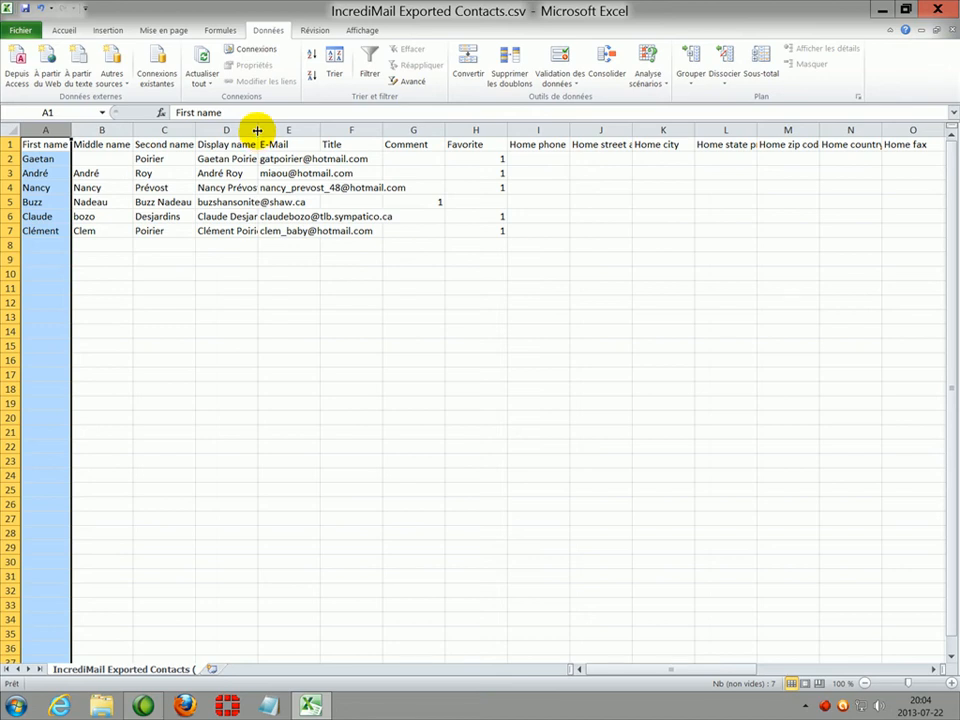
pyautogui.doubleClick(257, 130)
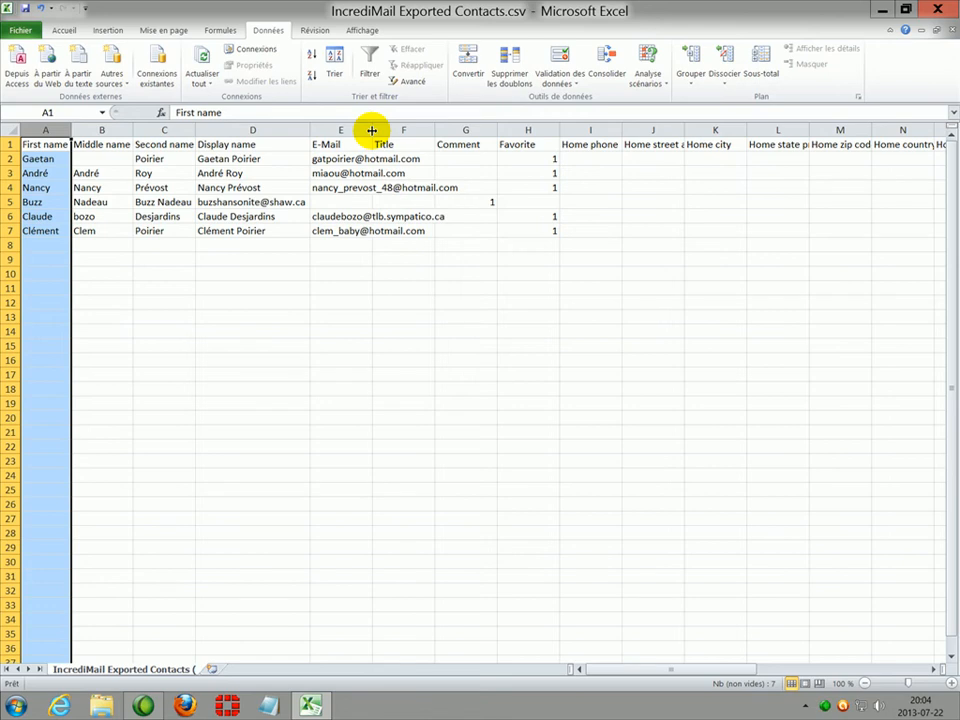
pyautogui.doubleClick(372, 130)
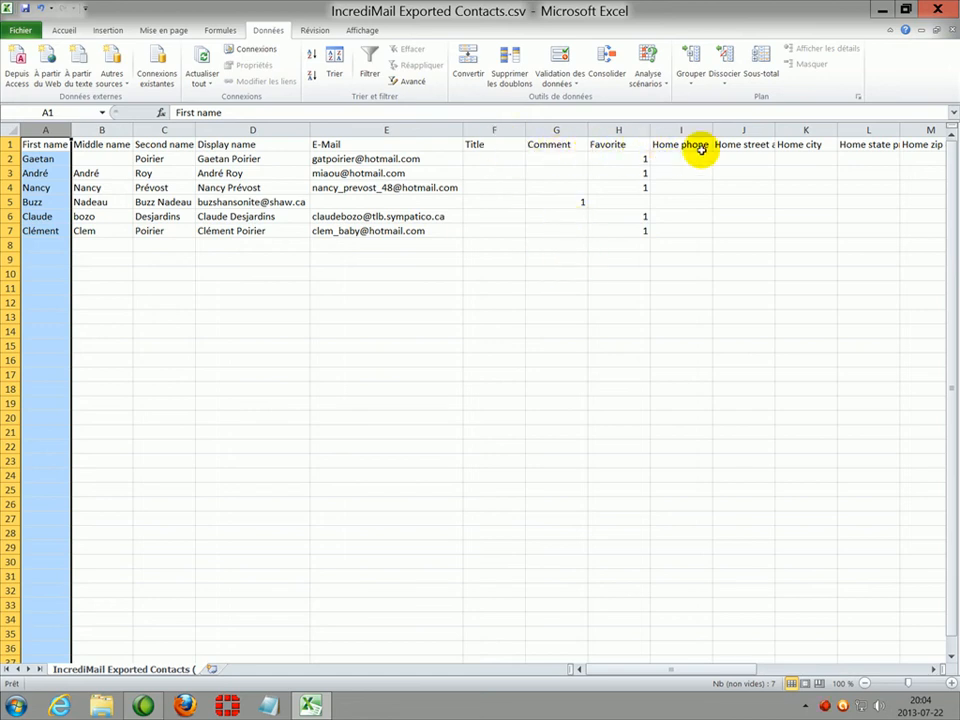
# Delete the cells F1:AC7, from Title through the columns after E-Mail, shifting the remaining cells left.
pyautogui.moveTo(690, 670); pyautogui.dragTo(891, 684)
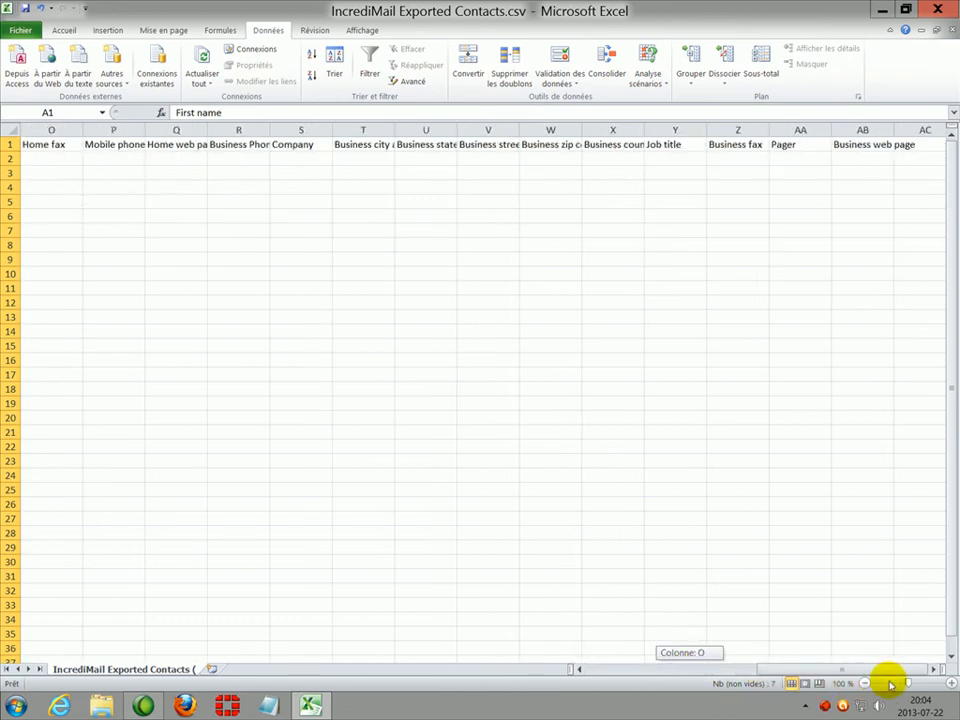
pyautogui.click(895, 145)
pyautogui.moveTo(893, 147); pyautogui.dragTo(849, 234)
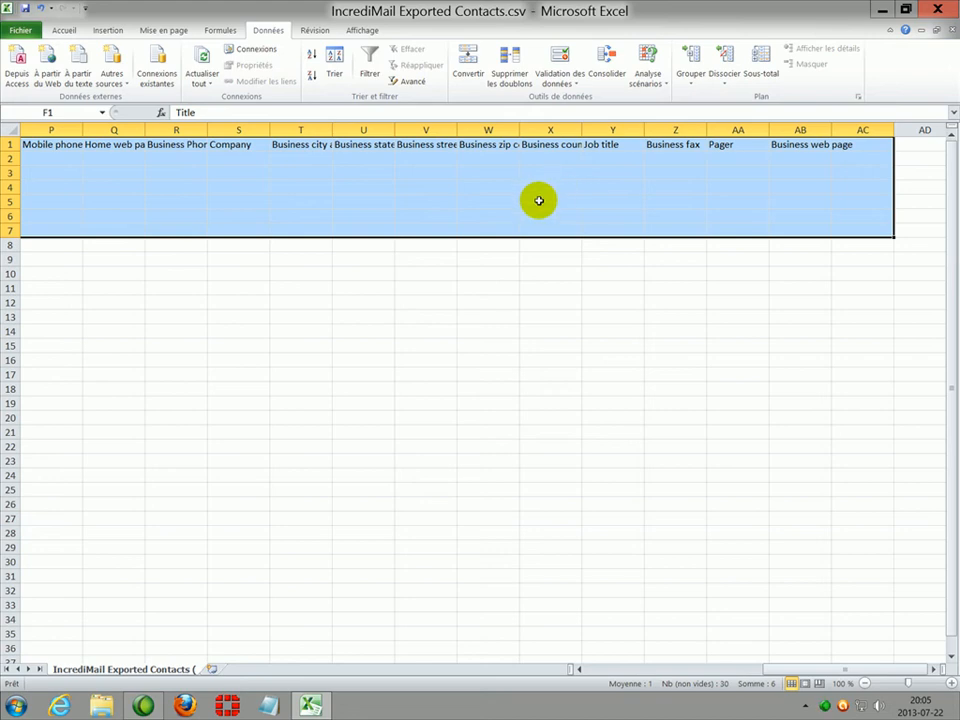
pyautogui.rightClick(214, 186)
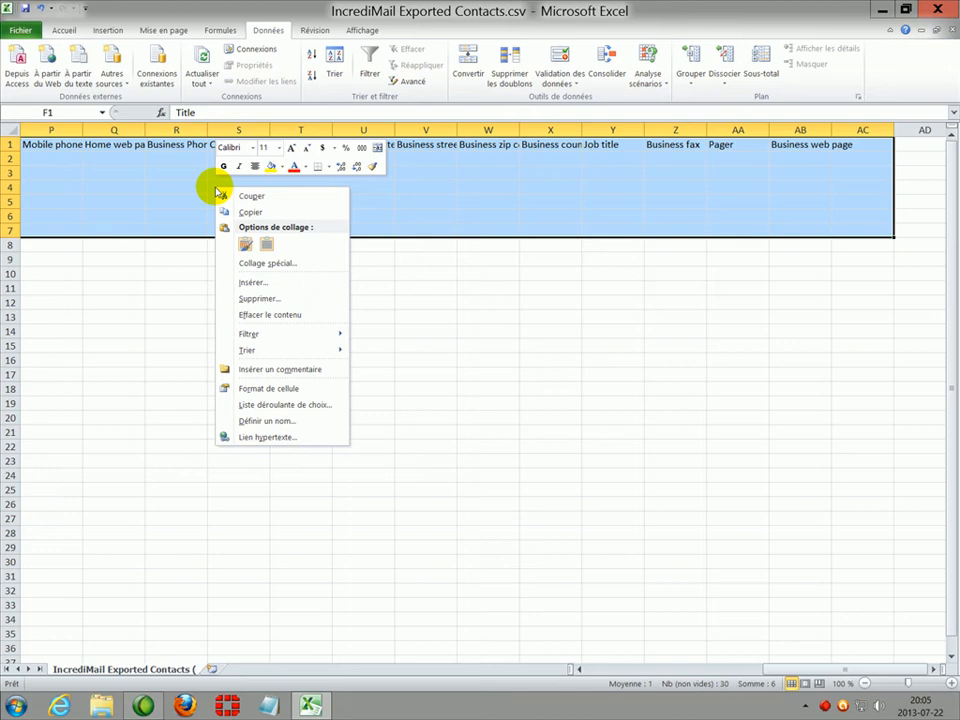
pyautogui.click(315, 300)
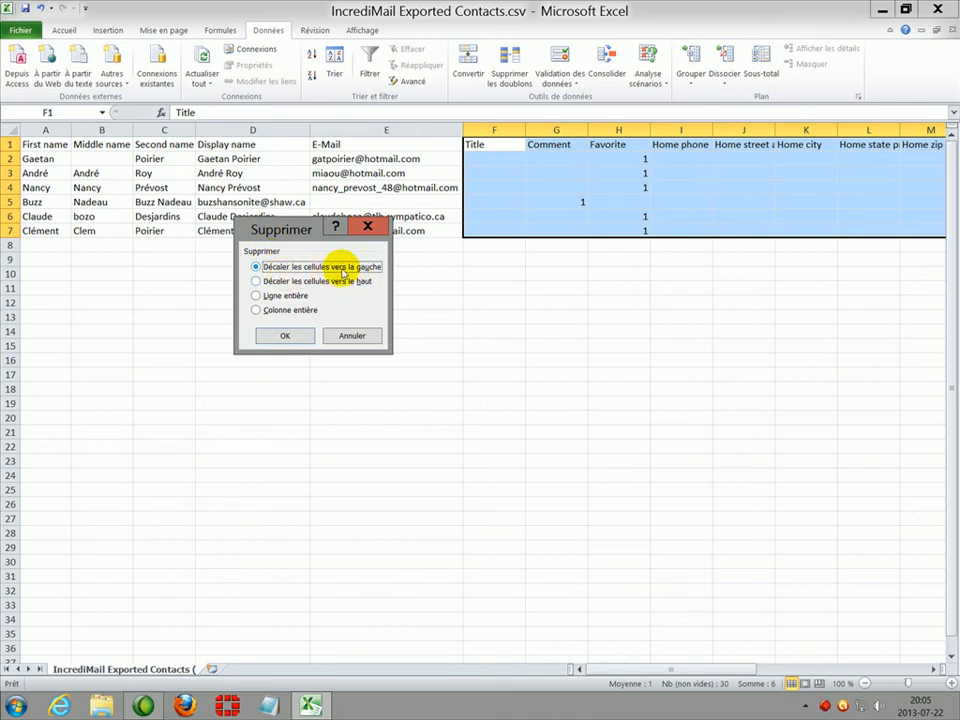
pyautogui.click(296, 336)
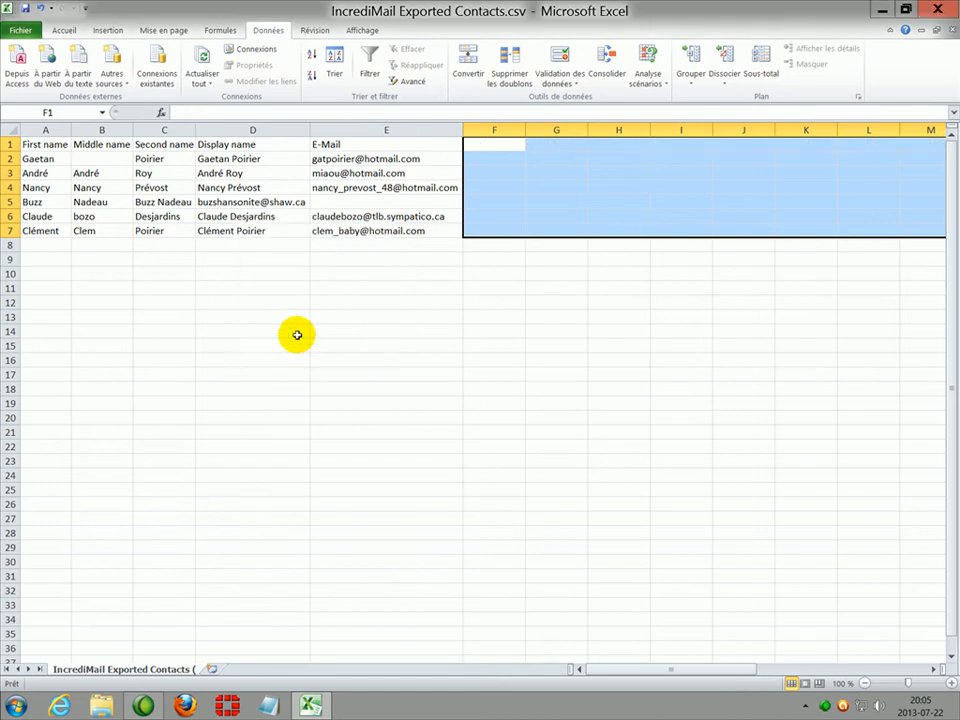
pyautogui.moveTo(578, 668); pyautogui.dragTo(557, 669)
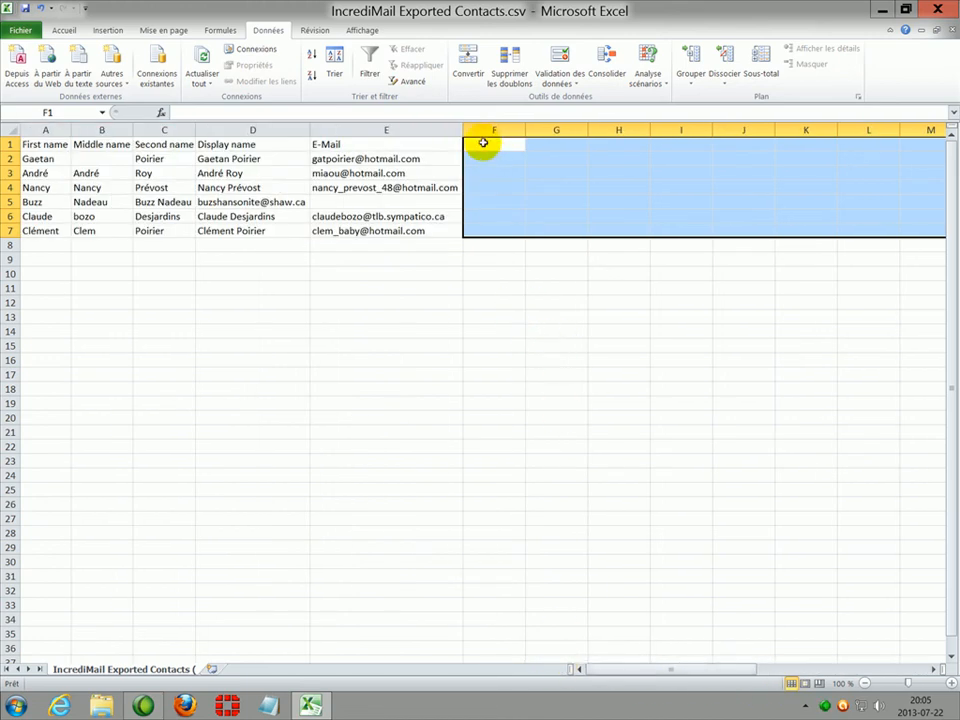
pyautogui.click(451, 246)
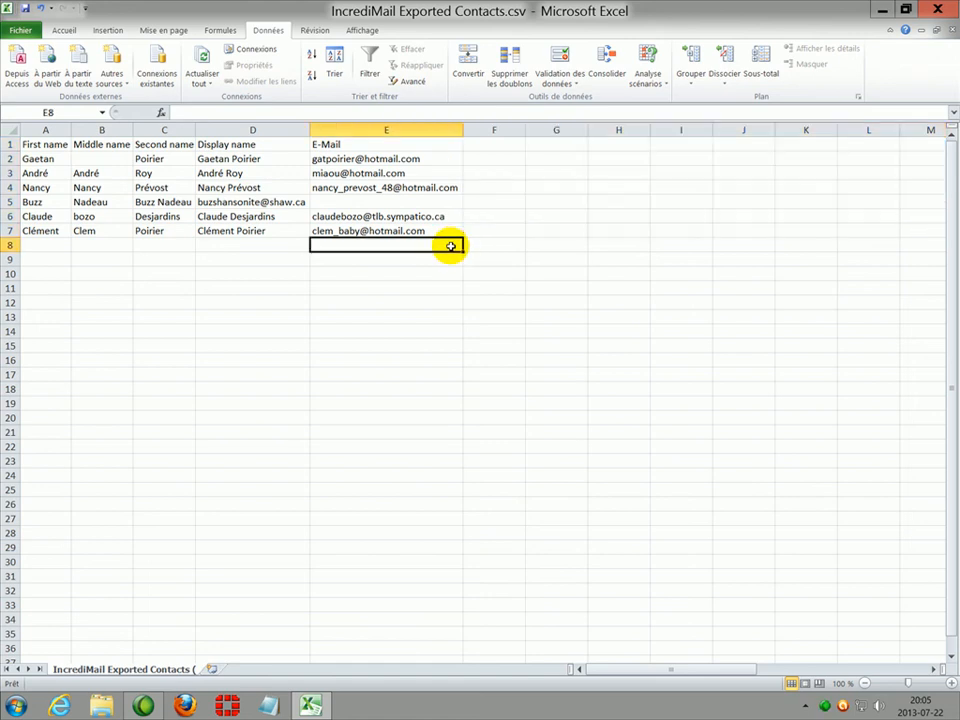
# Save the workbook to the desktop as IncrediMail Exported Contacts in XML Spreadsheet 2003 format, keeping that format despite incompatible features.
pyautogui.click(22, 30)
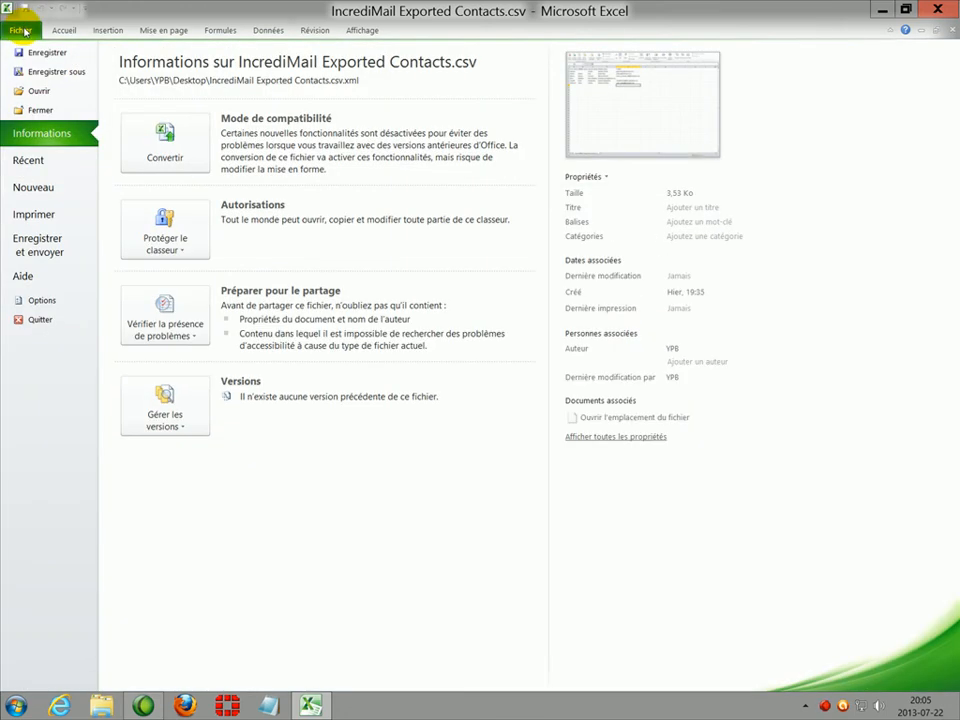
pyautogui.click(58, 72)
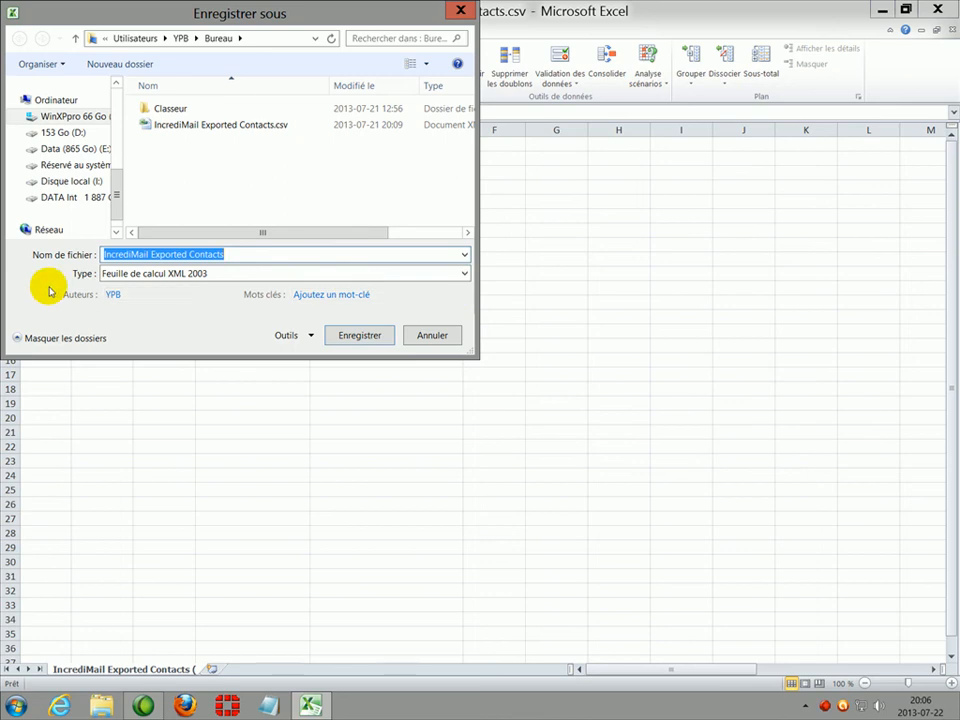
pyautogui.click(463, 273)
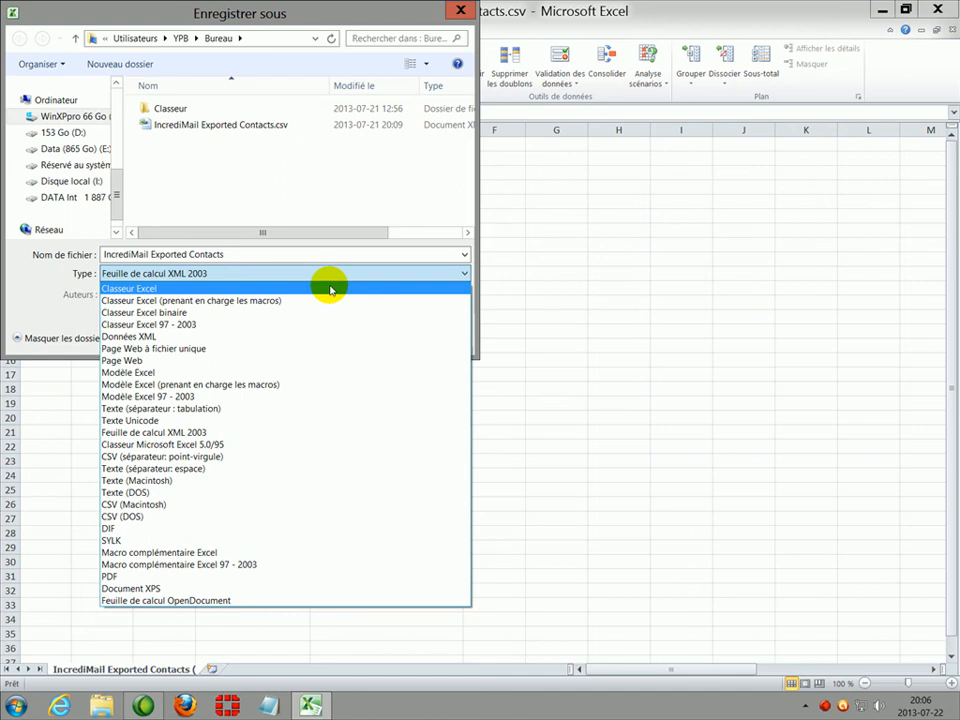
pyautogui.click(299, 433)
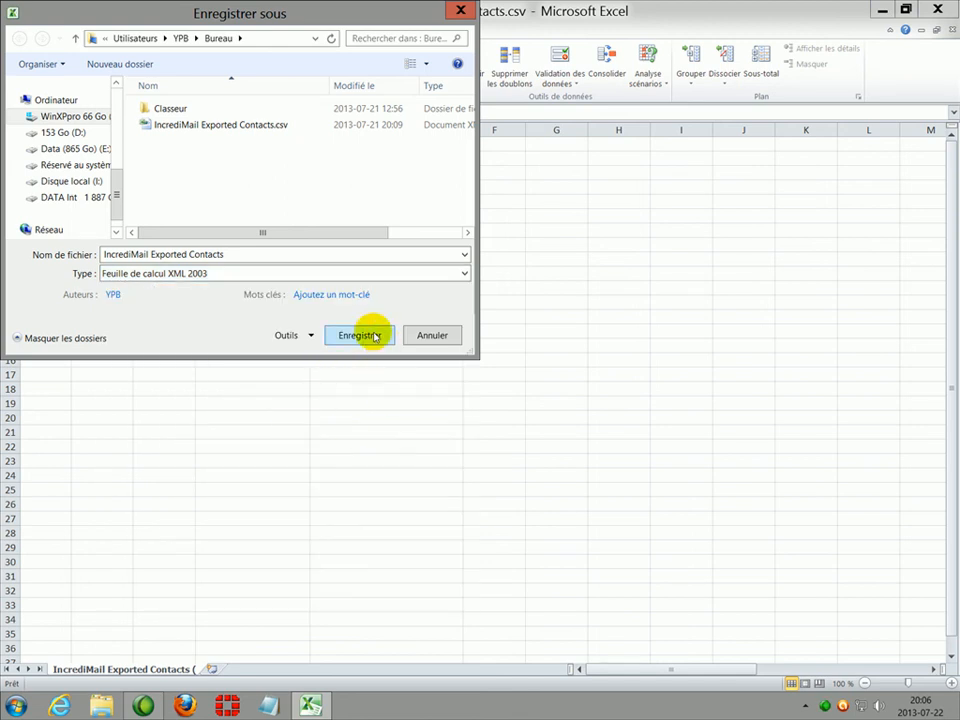
pyautogui.click(373, 336)
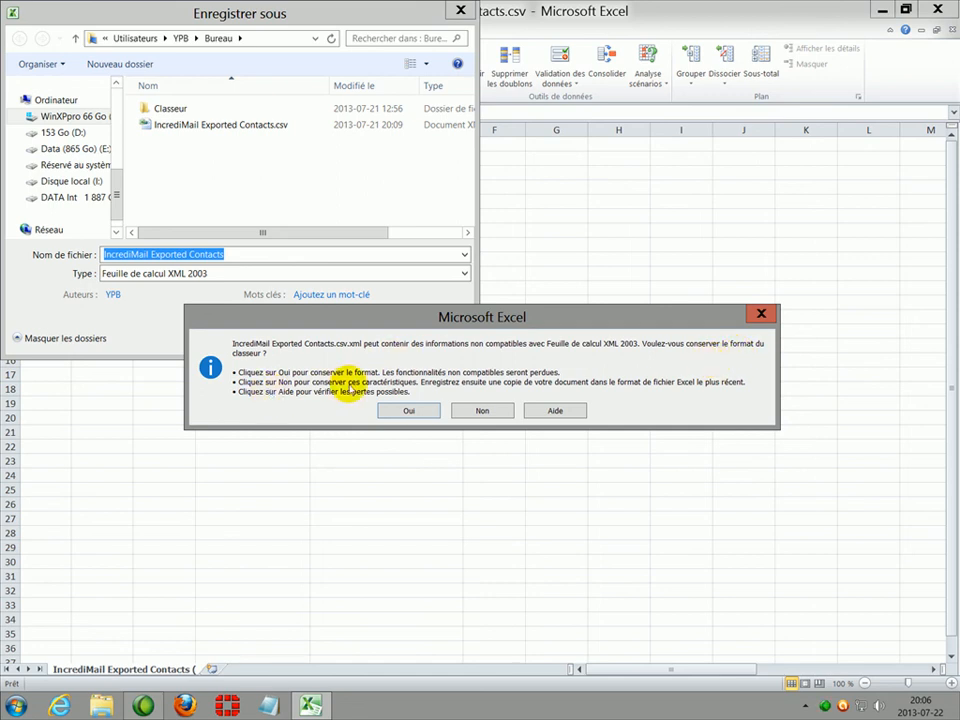
pyautogui.click(420, 411)
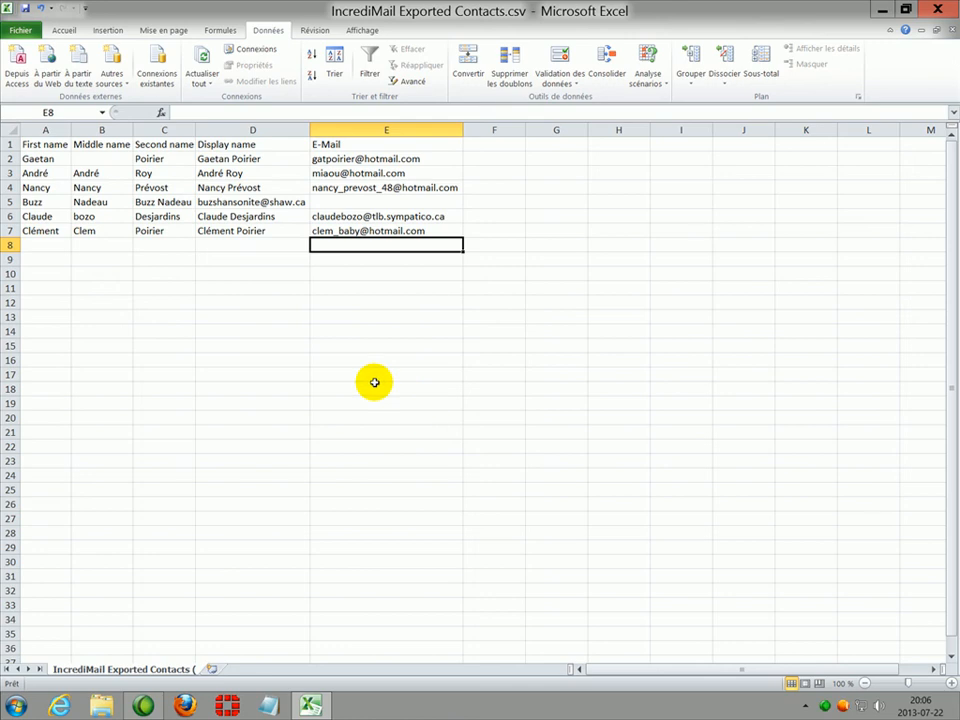